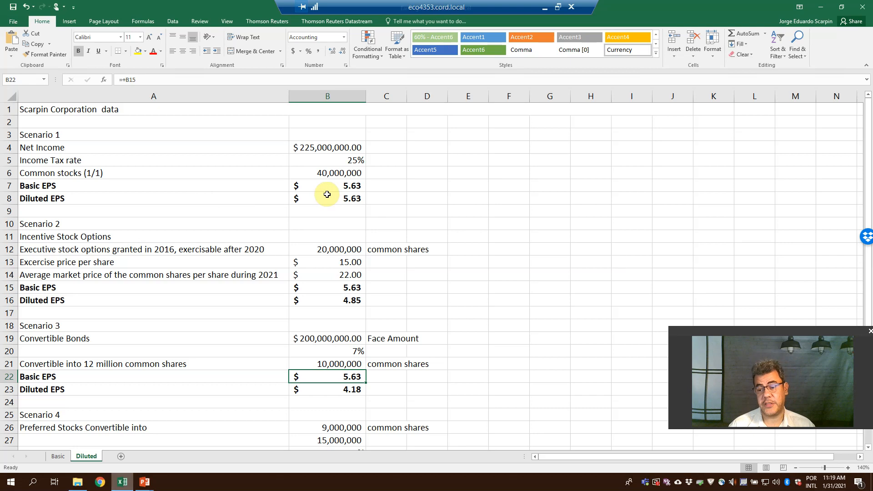
# Look over the EPS scenarios on the Basic sheet and return to the Diluted sheet.
pyautogui.click(59, 456)
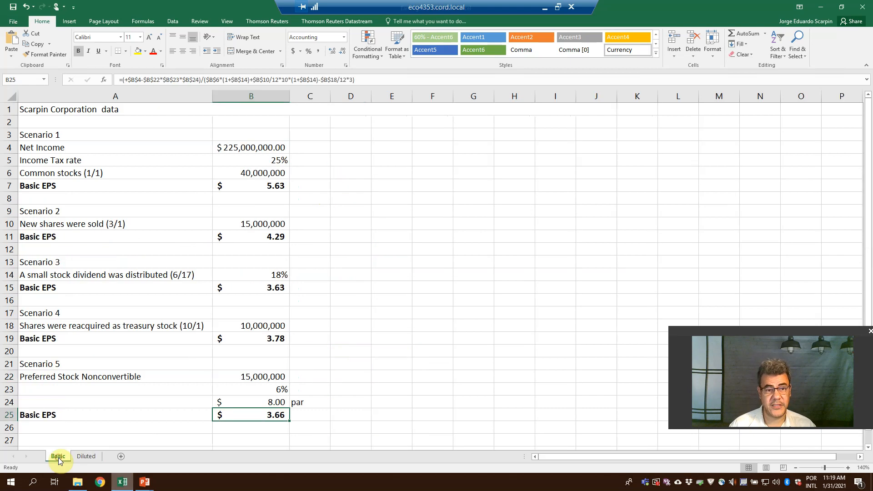
pyautogui.click(86, 457)
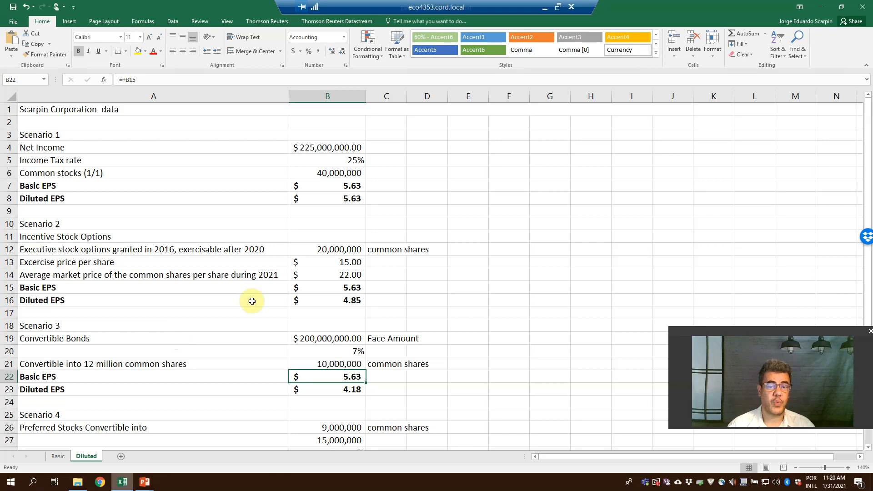
# Calculate Scenario 1's Diluted EPS in B8 with absolute references as net income over common stocks, +$B$4/$B$6.
pyautogui.click(324, 196)
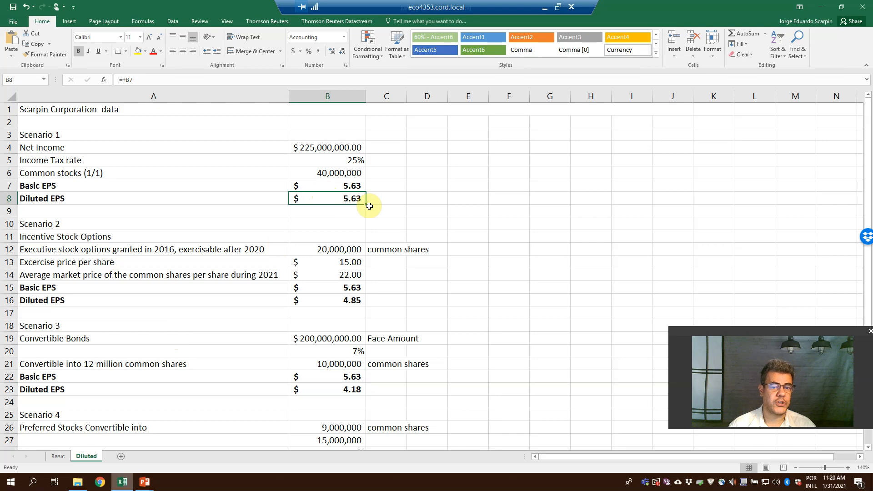
pyautogui.write('+')
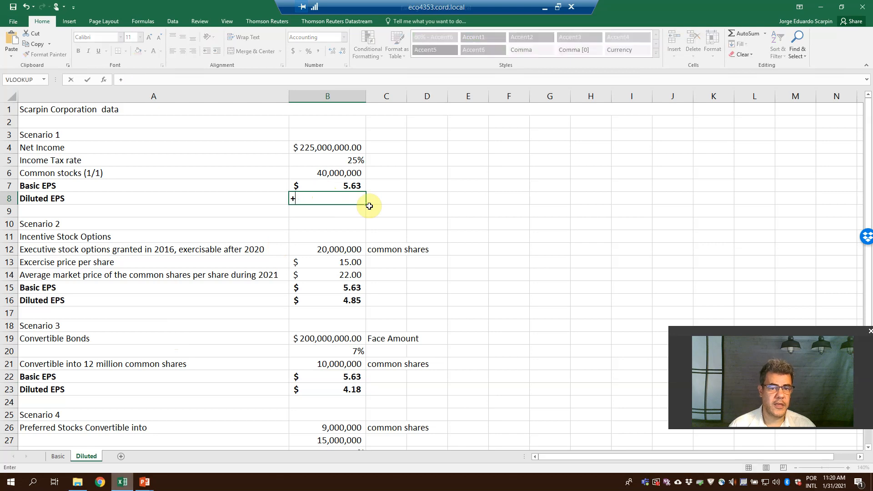
pyautogui.press('Up')
pyautogui.press('Up')
pyautogui.press('Up')
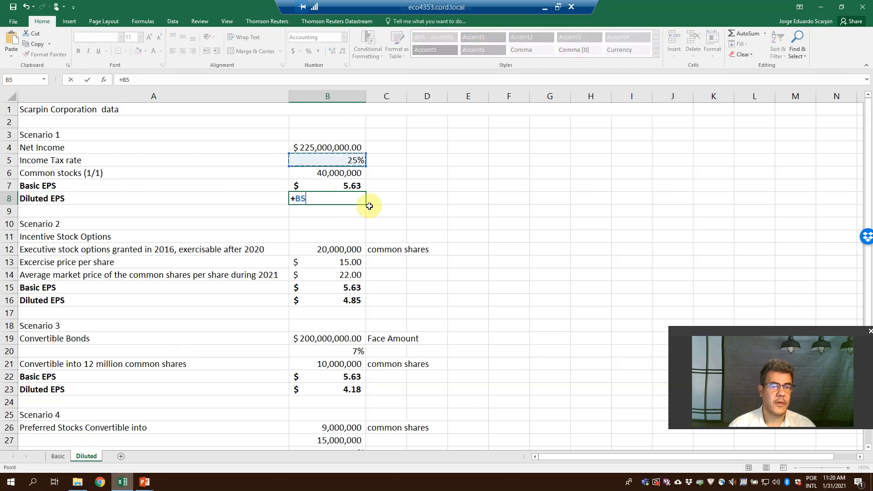
pyautogui.press('Up')
pyautogui.press('F4')
pyautogui.write('/')
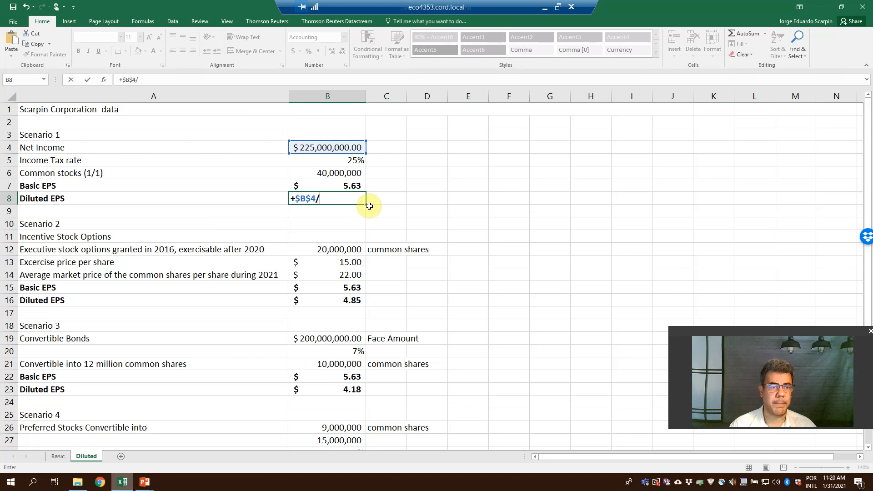
pyautogui.press('Up')
pyautogui.press('Up')
pyautogui.press('F4')
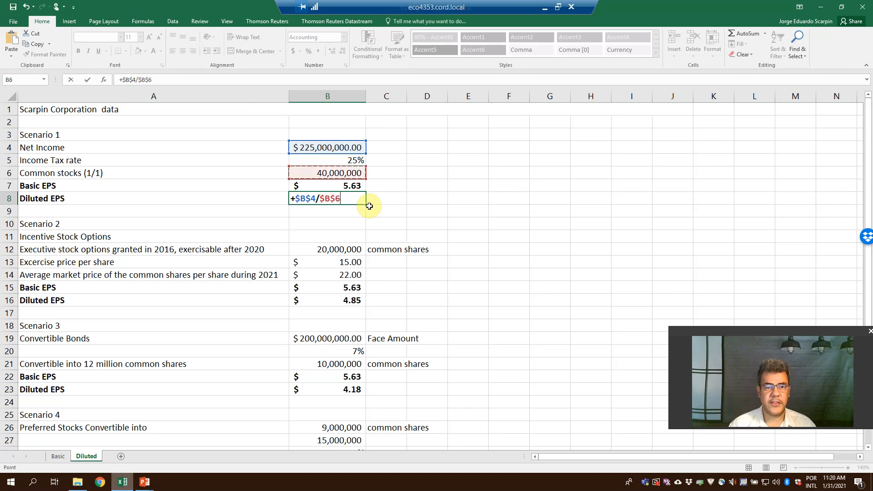
pyautogui.press('Return')
pyautogui.click(366, 201)
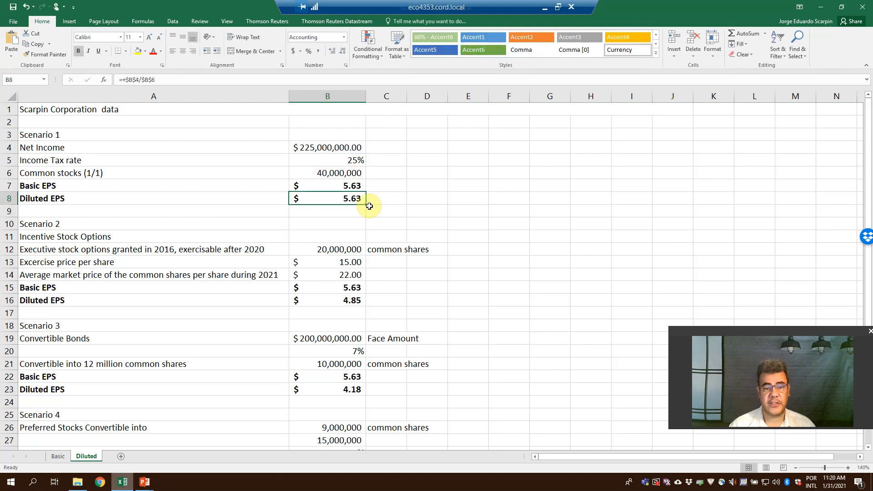
# Inspect the cell references in Scenario 2's existing Diluted EPS formula in B16 without changing it.
pyautogui.click(353, 303)
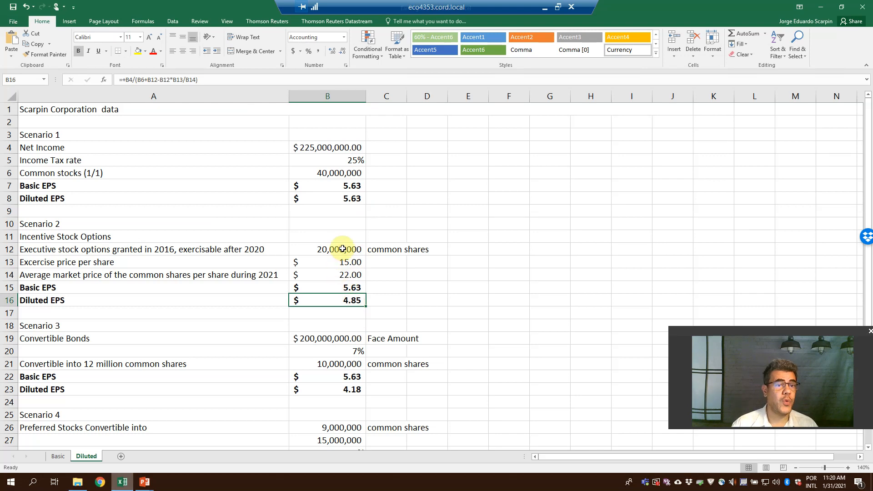
pyautogui.press('F2')
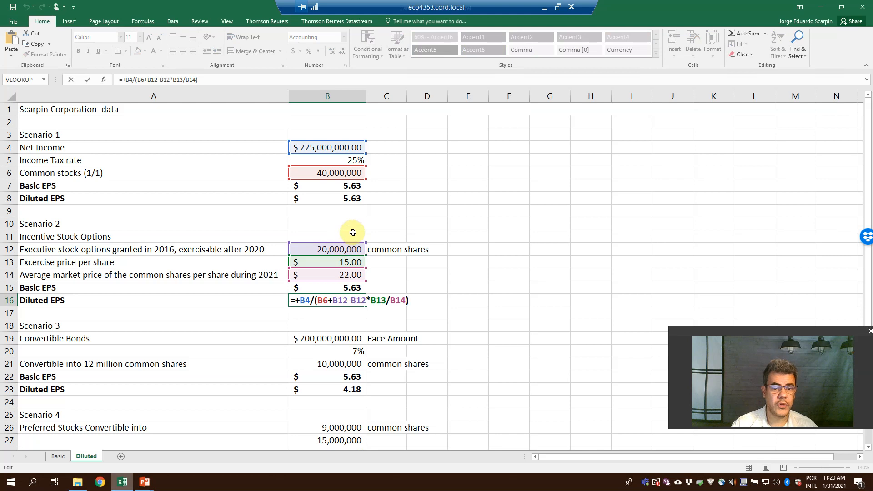
pyautogui.press('Escape')
# Copy the Scenario 1 Diluted EPS formula from B8 into Scenario 2's Diluted EPS cell B16.
pyautogui.click(344, 202)
pyautogui.hotkey('ctrl', 'c')
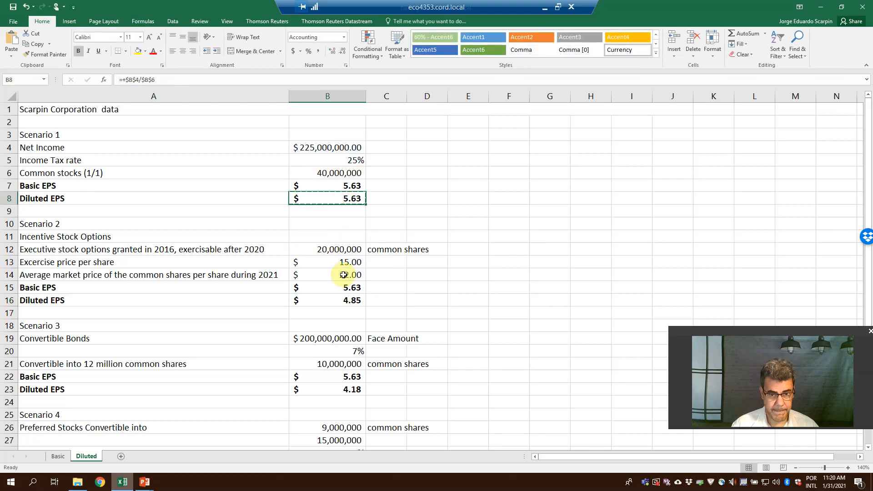
pyautogui.click(347, 300)
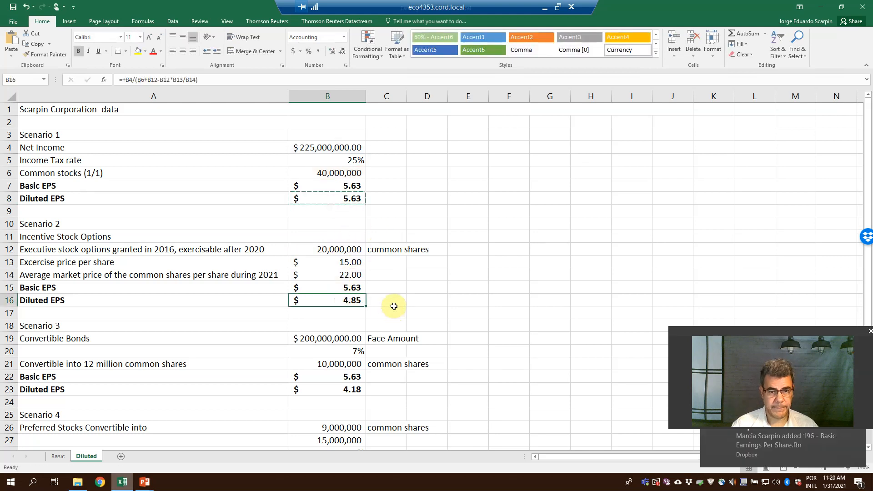
pyautogui.hotkey('ctrl', 'v')
# Open a parenthesis before $B$6 in B16's denominator and add the executive stock options as +$B$12.
pyautogui.press('F2')
pyautogui.press('Left')
pyautogui.press('Left')
pyautogui.write('($B$6')
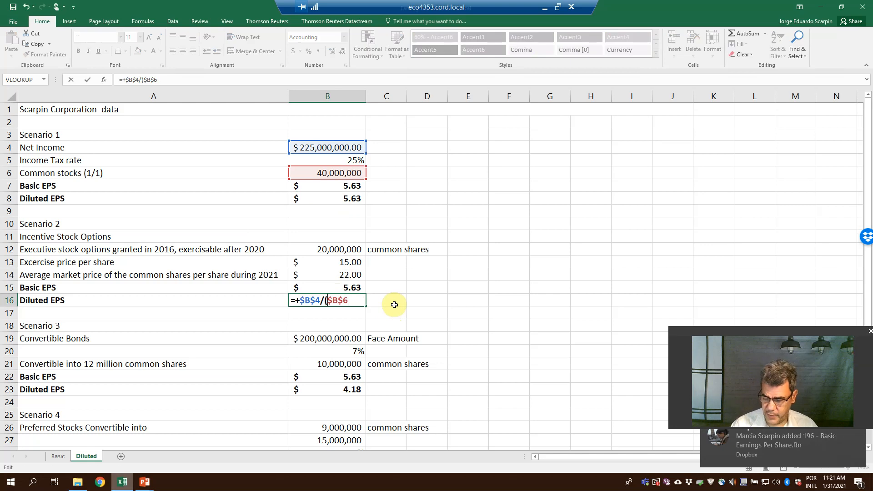
pyautogui.write('+')
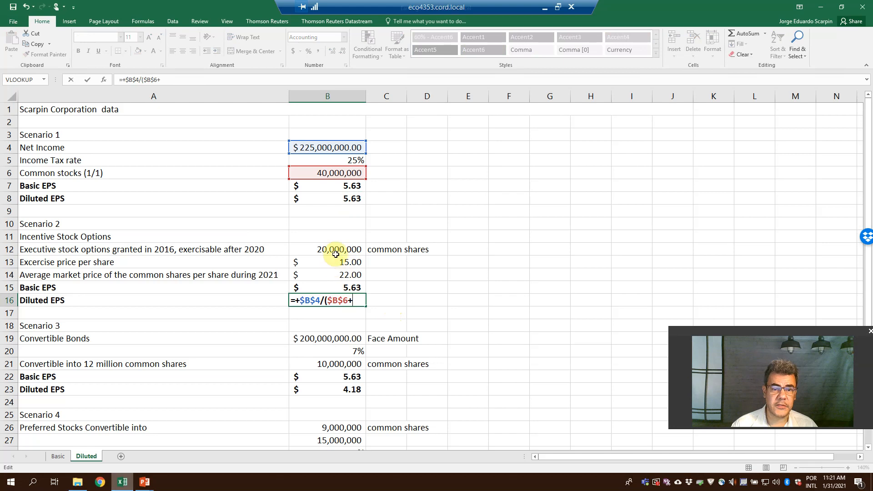
pyautogui.click(350, 248)
pyautogui.press('F4')
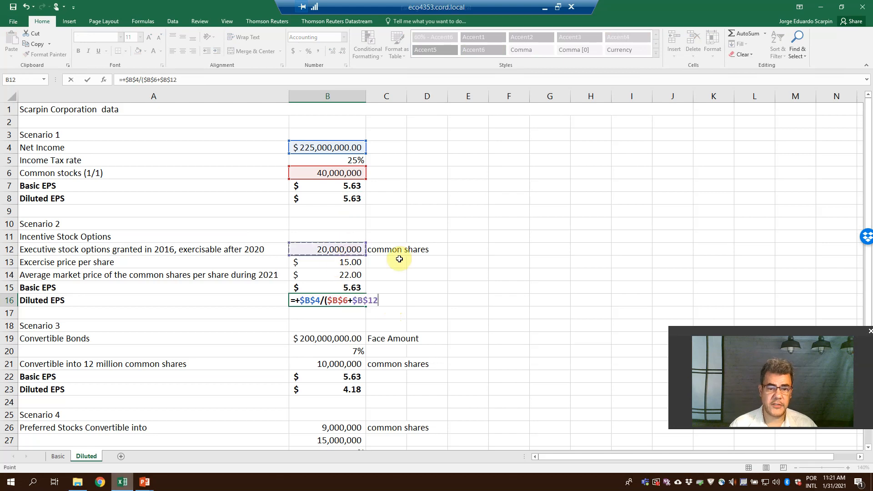
# Subtract $B$12/$B$13*$B$14 within B16's denominator and enter the formula with its closing parenthesis.
pyautogui.write('-')
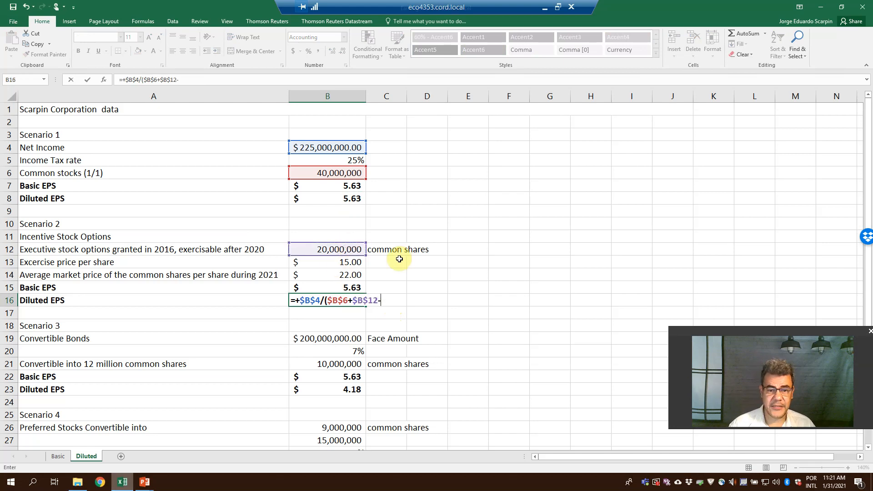
pyautogui.click(329, 248)
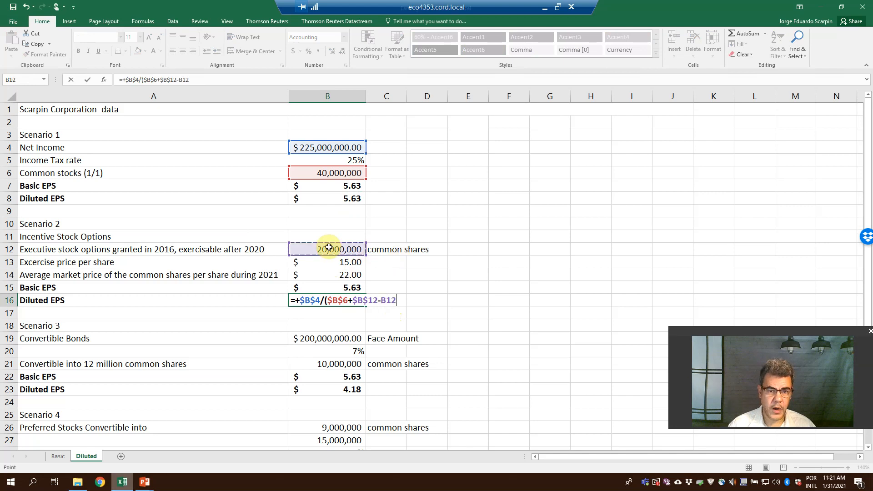
pyautogui.press('F4')
pyautogui.write('/')
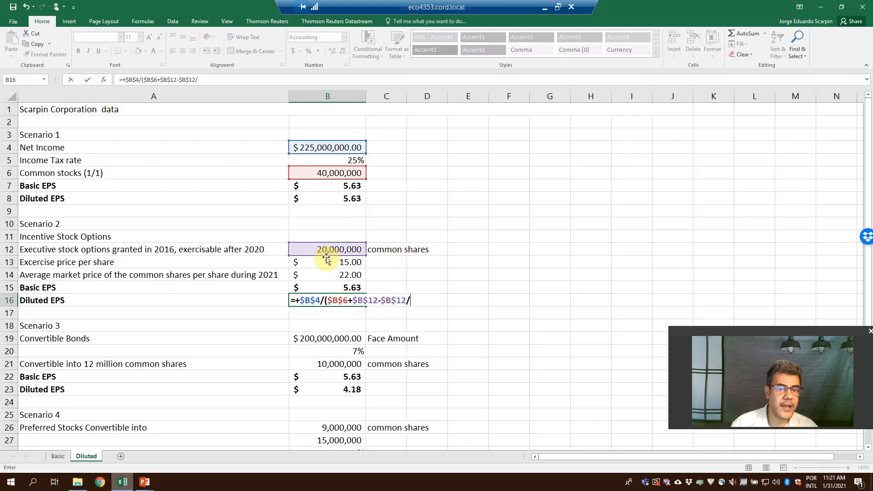
pyautogui.click(328, 262)
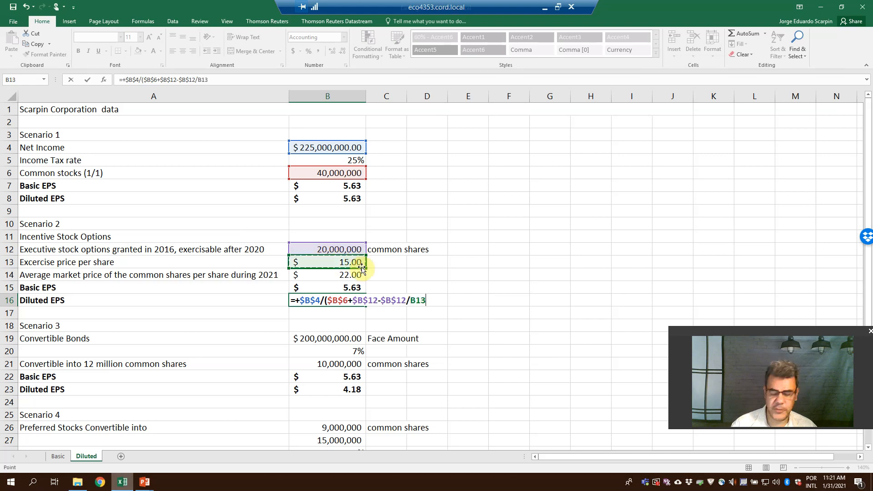
pyautogui.press('F4')
pyautogui.write('*')
pyautogui.click(344, 278)
pyautogui.press('F4')
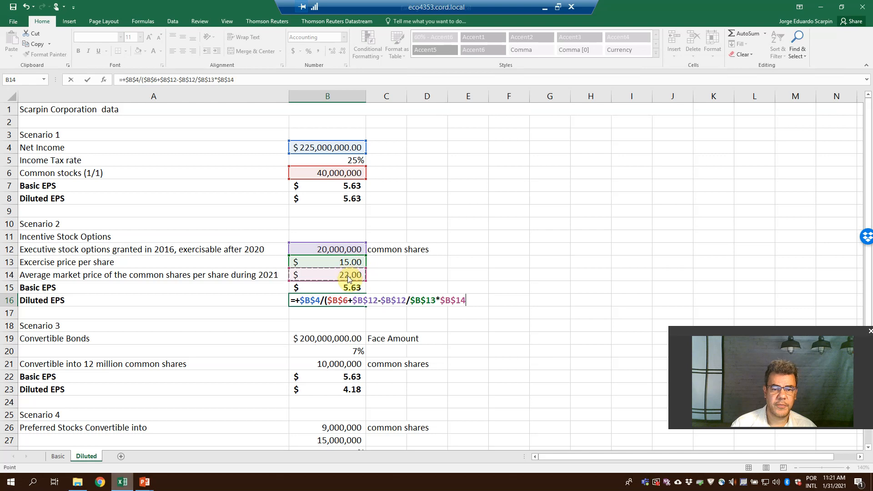
pyautogui.press('Return')
pyautogui.press('Return')
# Undo the B16 changes back to its original formula for comparison, and redo them.
pyautogui.hotkey('ctrl', 'z')
pyautogui.hotkey('ctrl', 'z')
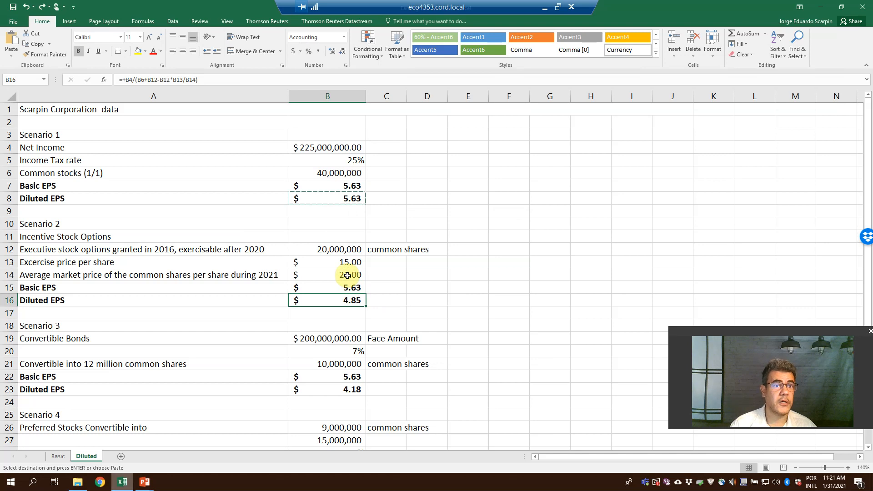
pyautogui.hotkey('ctrl', 'y')
pyautogui.hotkey('ctrl', 'y')
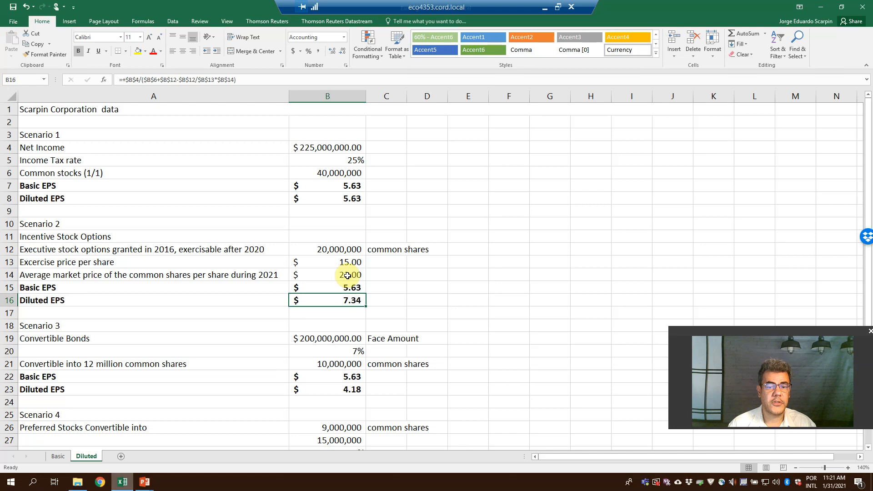
# Correct the operators in B16's formula so the subtracted part reads $B$12*$B$13/$B$14.
pyautogui.click(196, 80)
pyautogui.write('*')
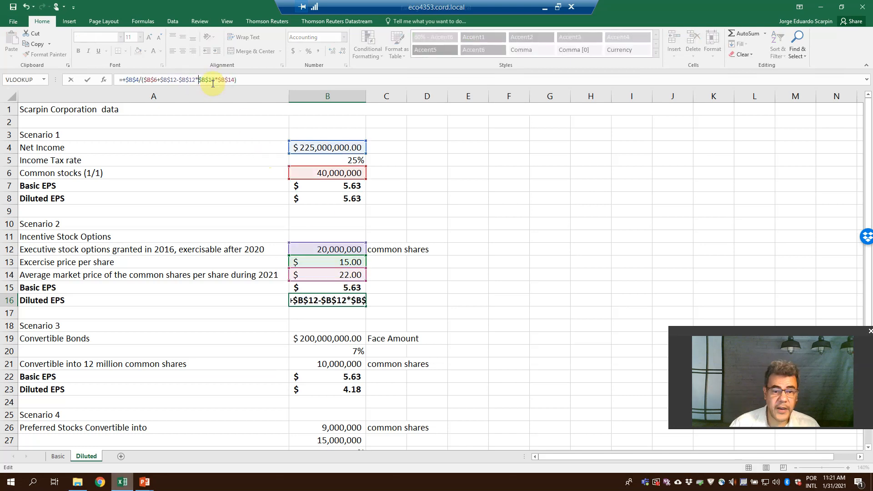
pyautogui.click(219, 78)
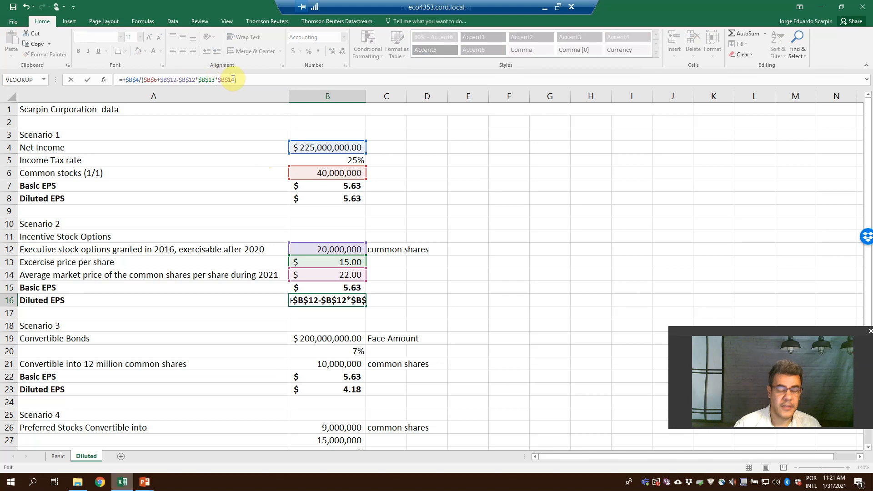
pyautogui.press('BackSpace')
pyautogui.write('/')
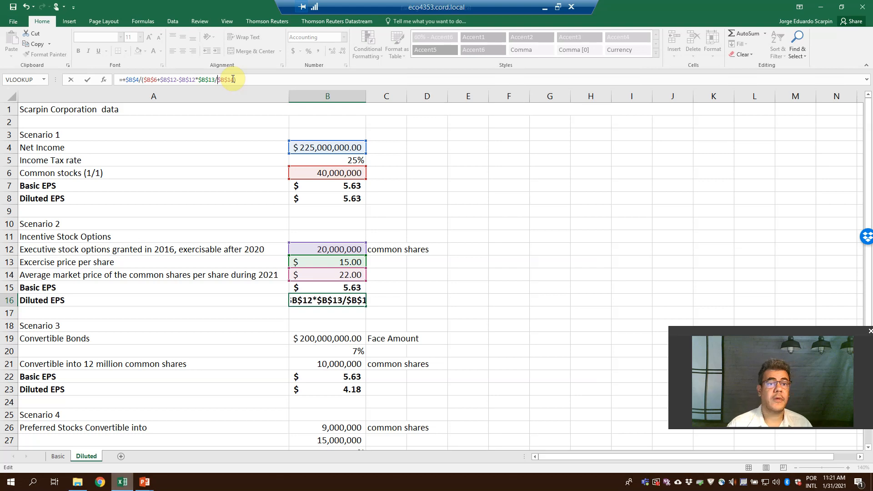
pyautogui.press('Return')
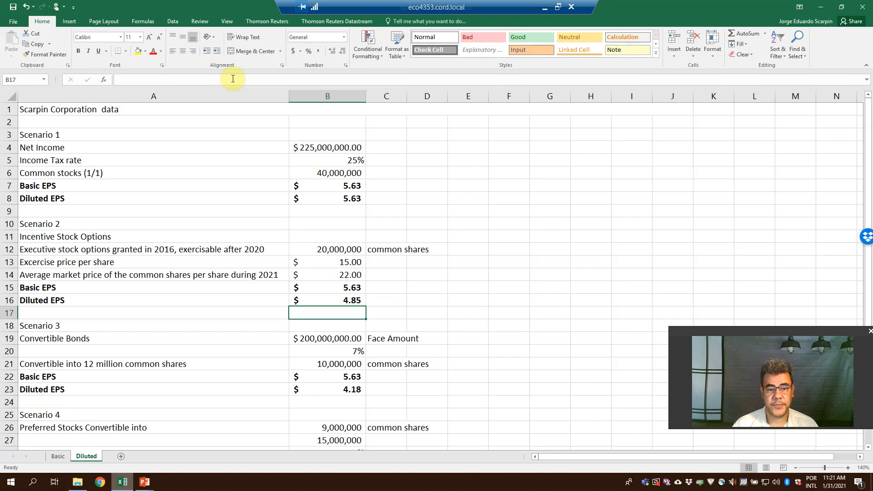
# Undo the latest B16 formula edits for comparison, redo them, and copy the cell.
pyautogui.hotkey('ctrl', 'z')
pyautogui.hotkey('ctrl', 'z')
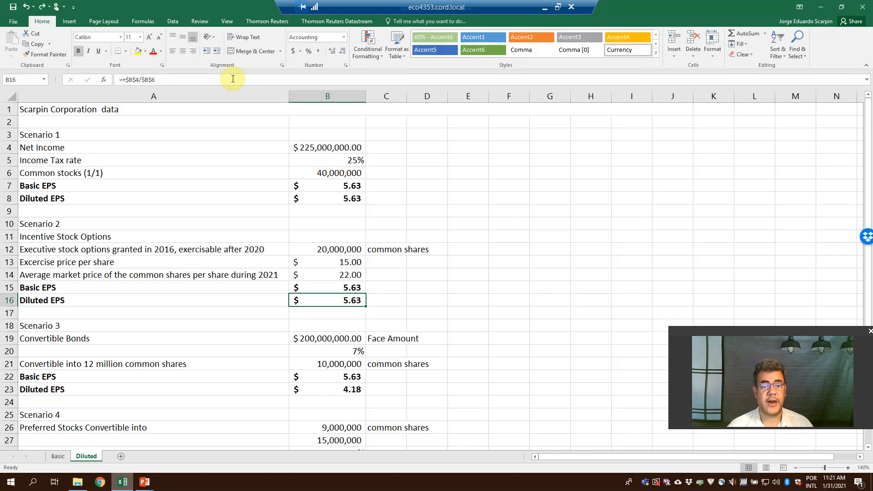
pyautogui.hotkey('ctrl', 'y')
pyautogui.hotkey('ctrl', 'y')
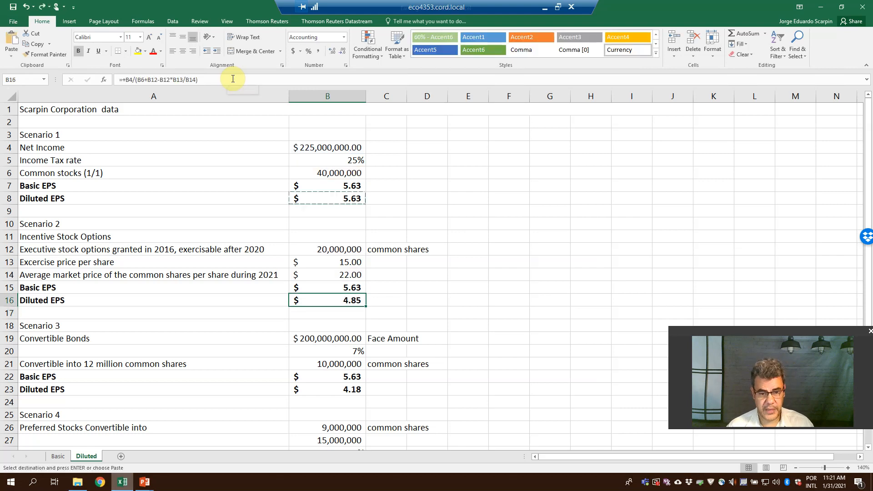
pyautogui.hotkey('ctrl', 'c')
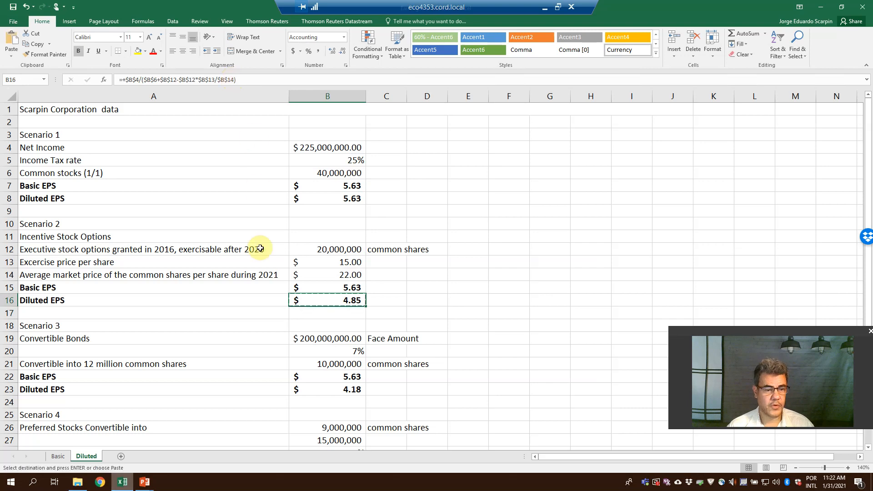
# Inspect the cell references in Scenario 3's existing Diluted EPS formula in B23 without changing it.
pyautogui.click(357, 386)
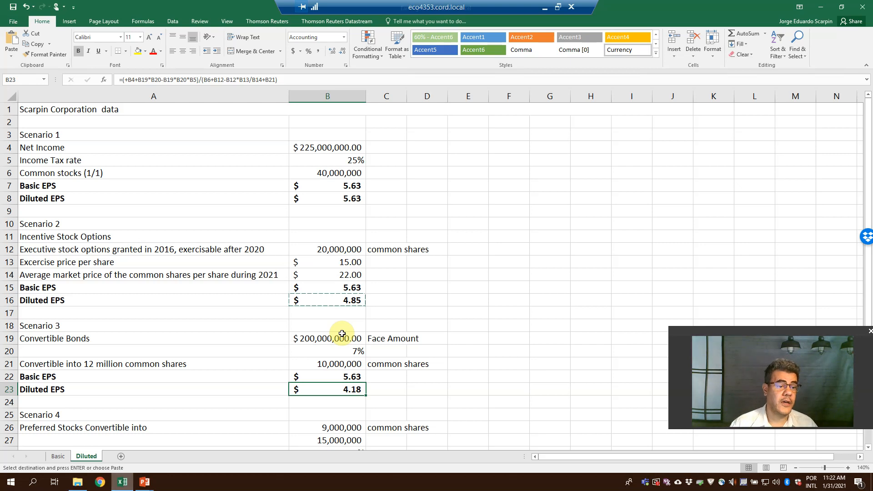
pyautogui.press('F2')
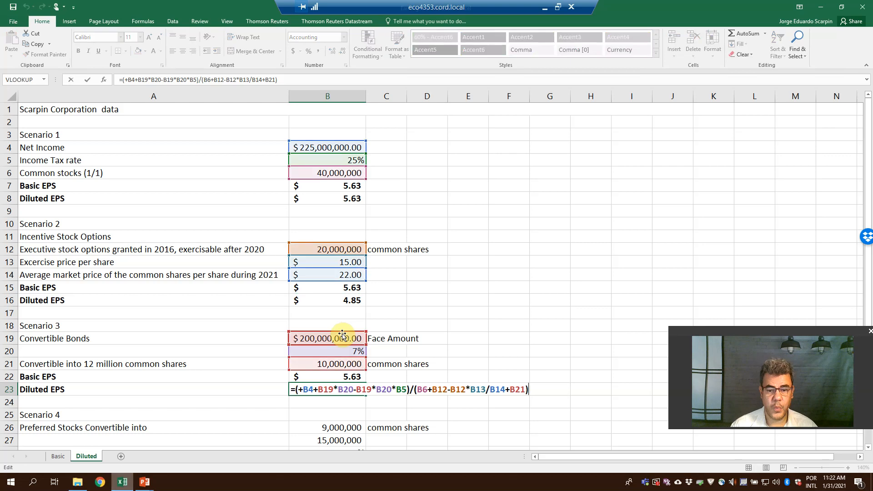
pyautogui.hotkey('ctrl', 'Return')
# Copy the Scenario 2 Diluted EPS formula from B16 into Scenario 3's Diluted EPS cell B23.
pyautogui.click(351, 300)
pyautogui.hotkey('ctrl', 'c')
pyautogui.click(340, 389)
pyautogui.hotkey('ctrl', 'v')
# Add the convertible bonds' common shares to B23's denominator as +$B$21, inside the closing parenthesis.
pyautogui.press('F2')
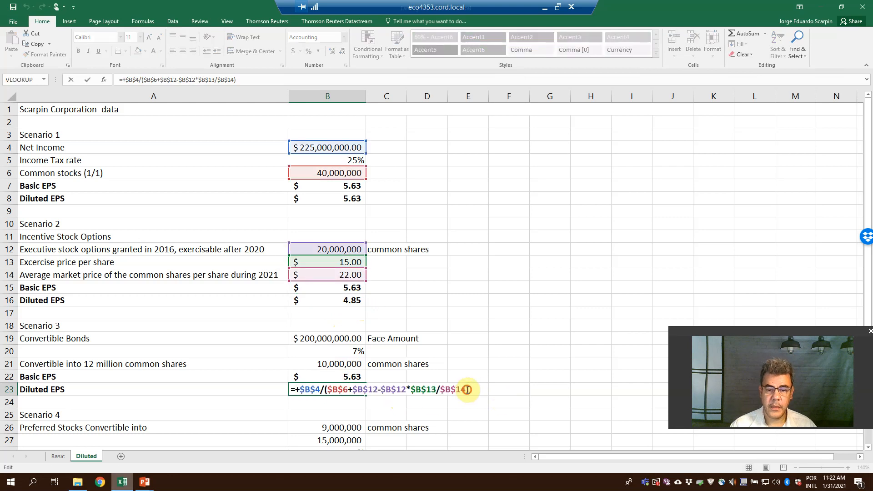
pyautogui.click(467, 389)
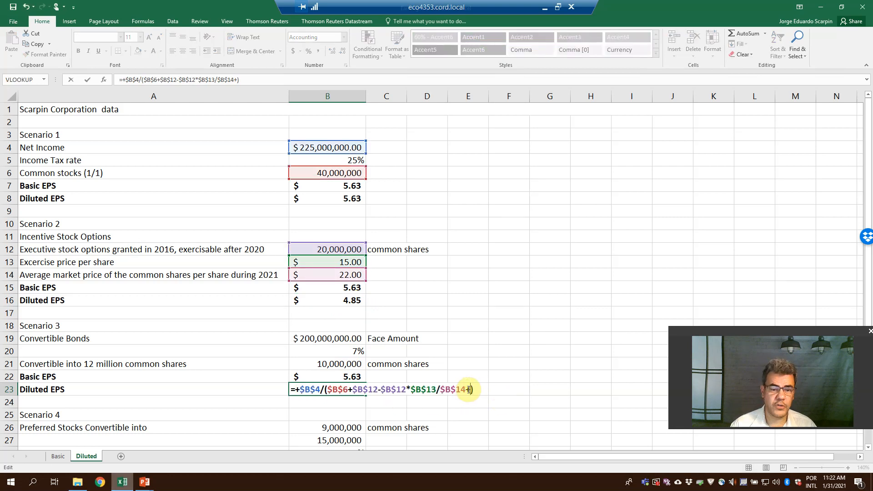
pyautogui.write('+')
pyautogui.click(342, 364)
pyautogui.press('F4')
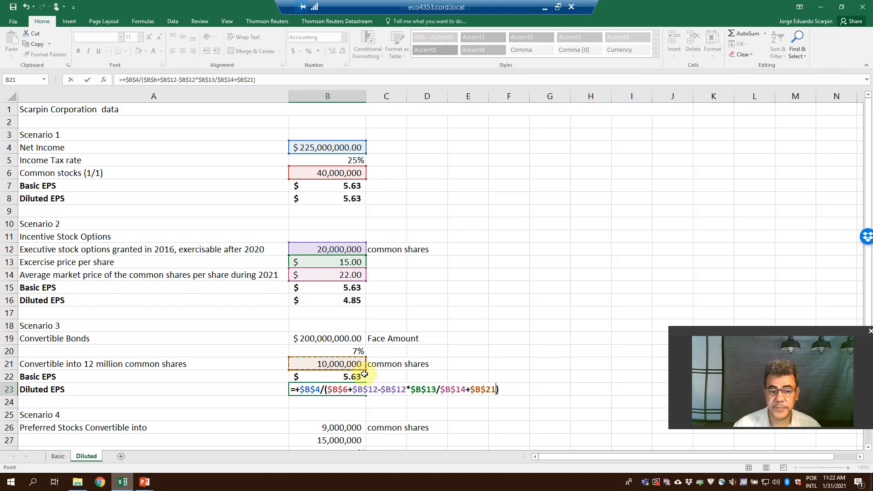
pyautogui.press('Return')
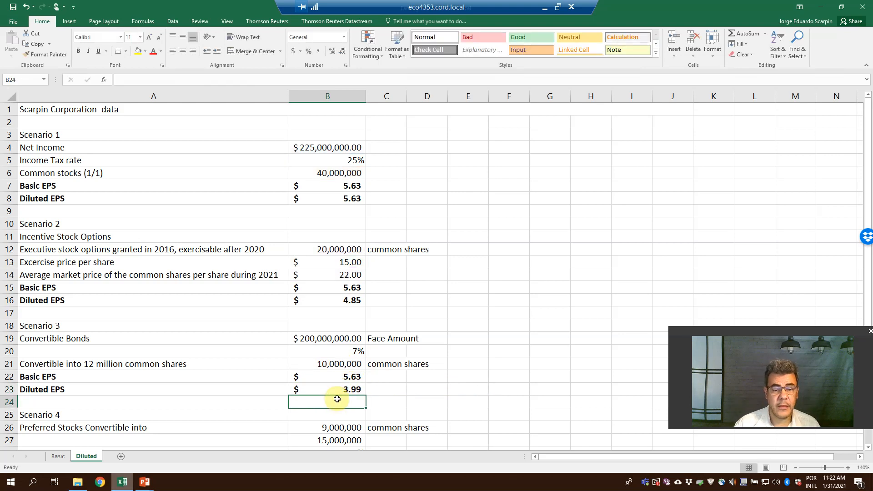
# Undo the latest B23 edits to compare with the original Scenario 3 Diluted EPS, and redo them.
pyautogui.hotkey('ctrl', 'z')
pyautogui.hotkey('ctrl', 'z')
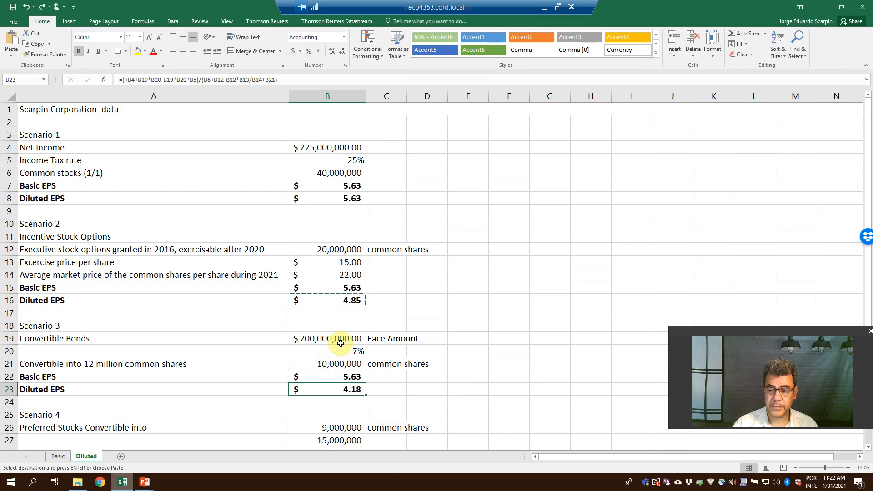
pyautogui.hotkey('ctrl', 'y')
pyautogui.hotkey('ctrl', 'y')
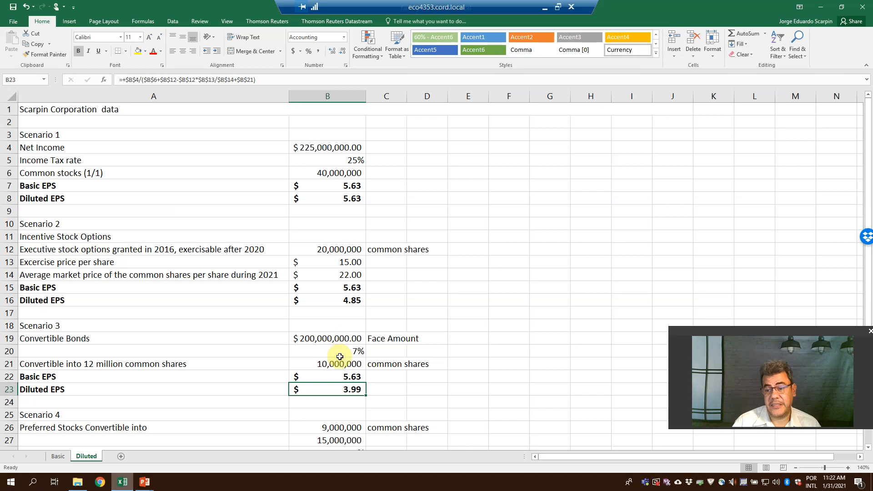
# In B23's formula, open a parenthesis before the numerator and add the bond interest after $B$4 as +$B$19*$B$20.
pyautogui.doubleClick(334, 386)
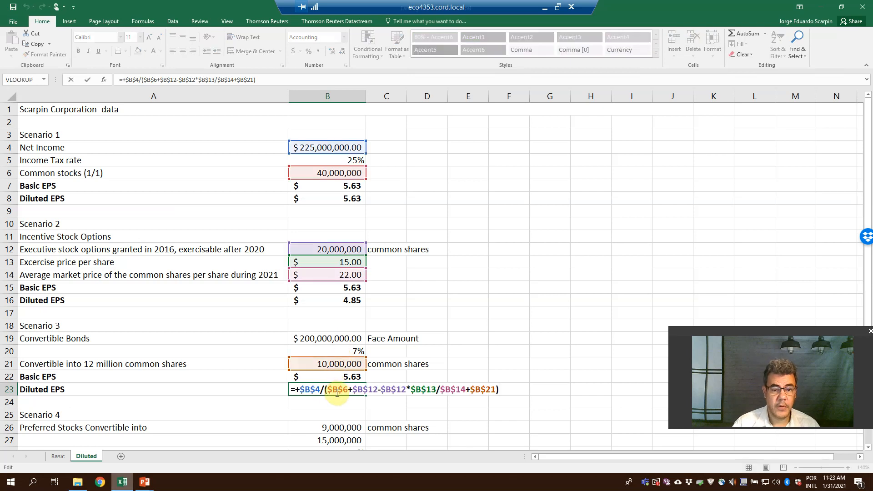
pyautogui.click(295, 389)
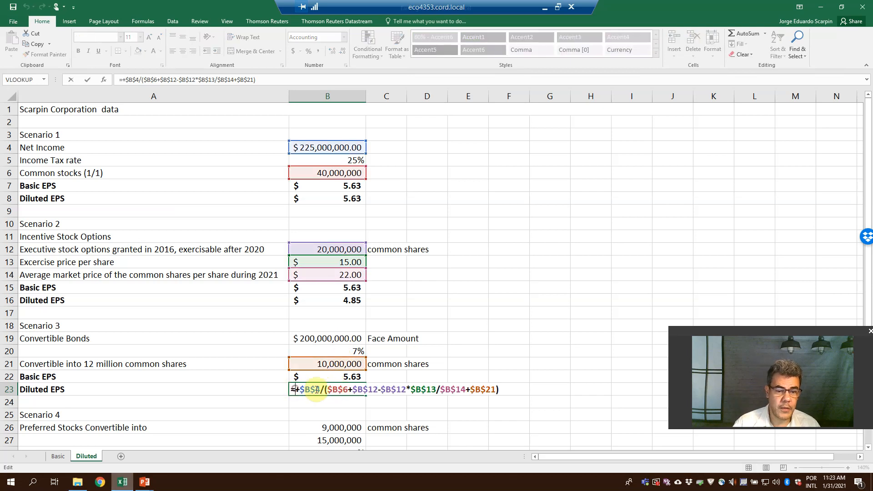
pyautogui.write('(')
pyautogui.click(324, 389)
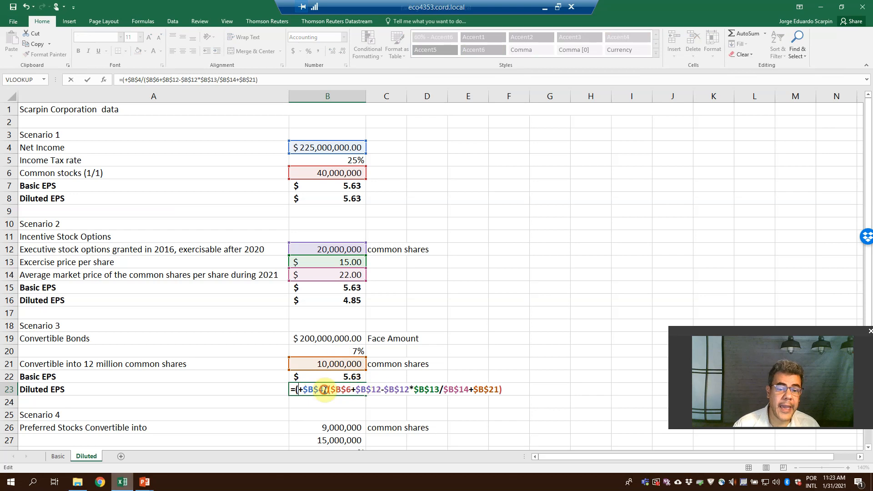
pyautogui.write('+')
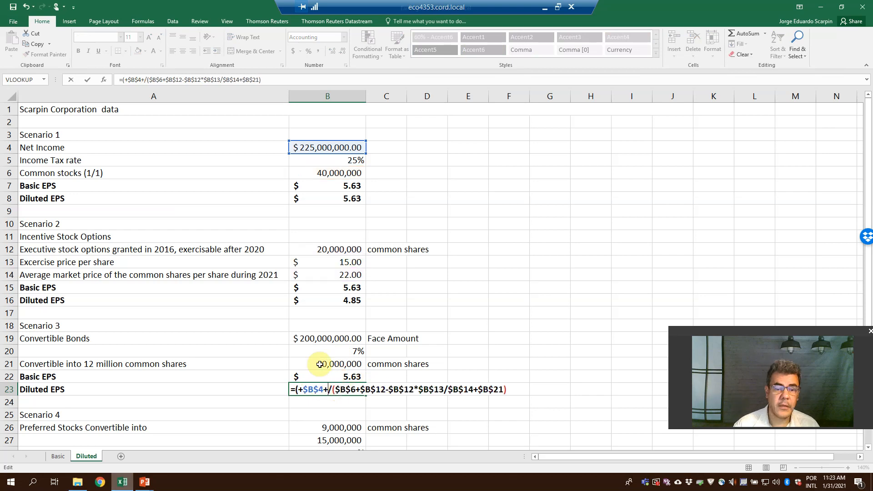
pyautogui.click(343, 338)
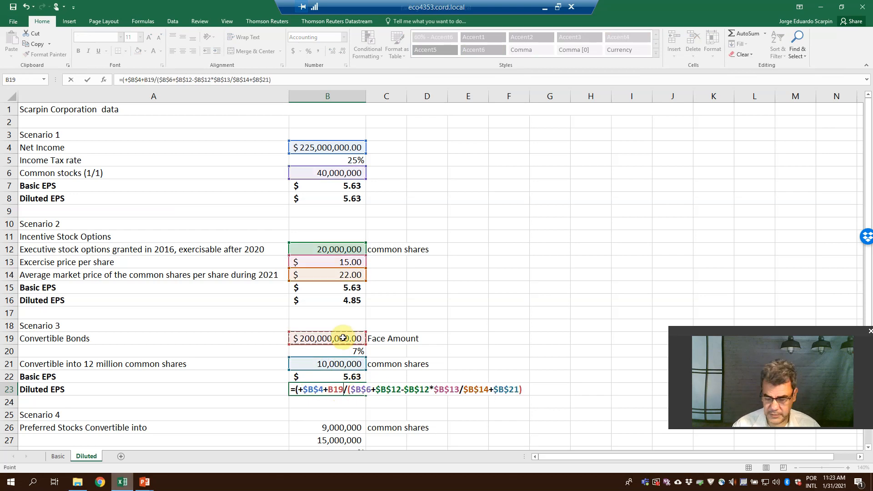
pyautogui.press('F4')
pyautogui.write('*')
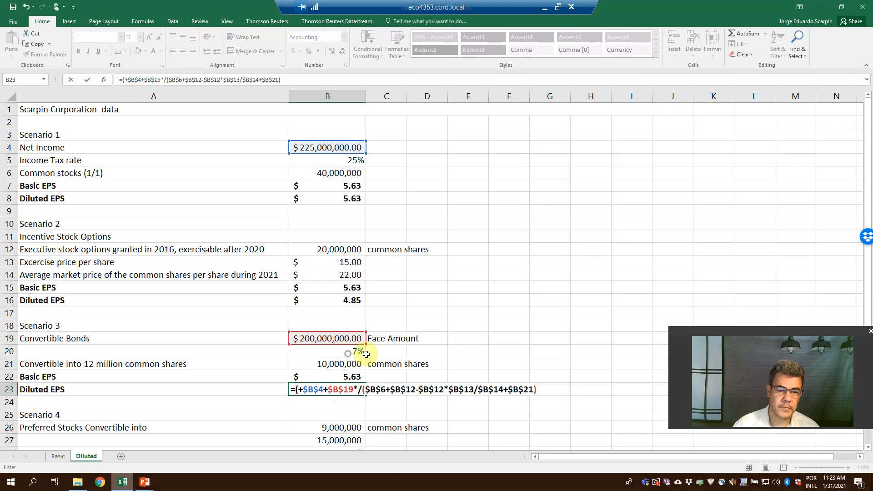
pyautogui.click(365, 353)
pyautogui.press('F4')
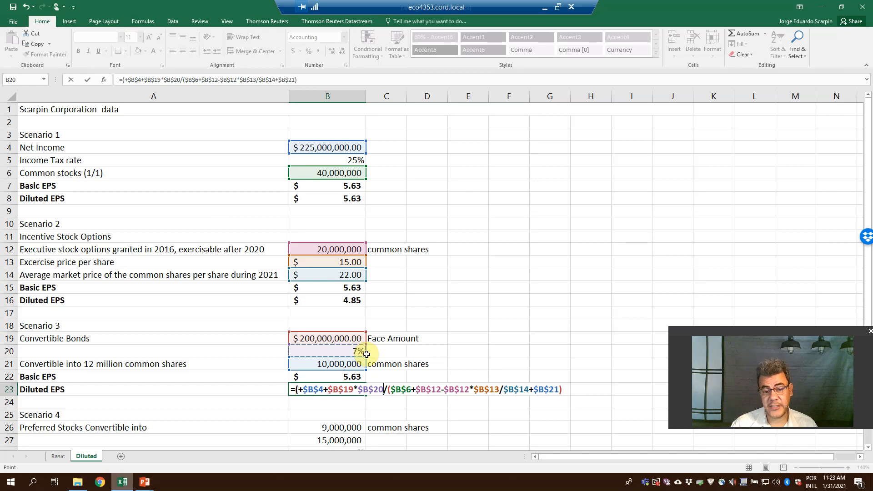
# Subtract the tax on the bond interest in B23's numerator as -$B$19*$B$20*$B$5, close the parenthesis and commit the formula.
pyautogui.write('-')
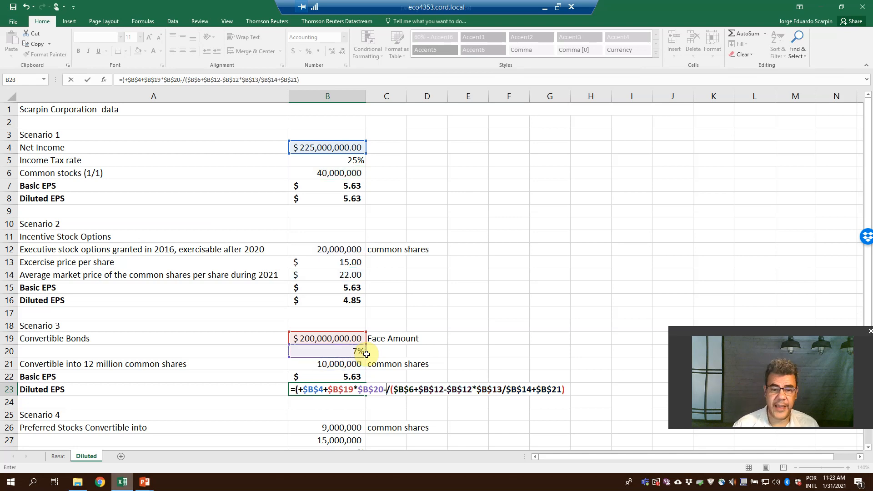
pyautogui.click(339, 336)
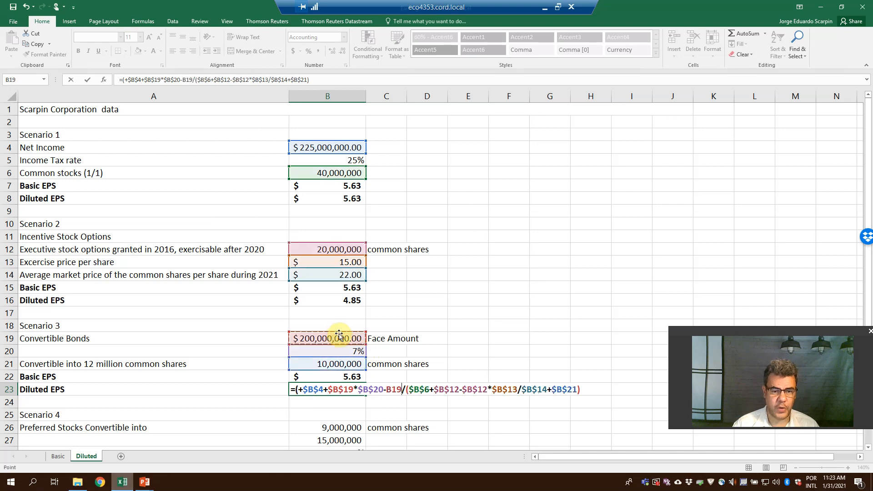
pyautogui.press('F4')
pyautogui.write('*')
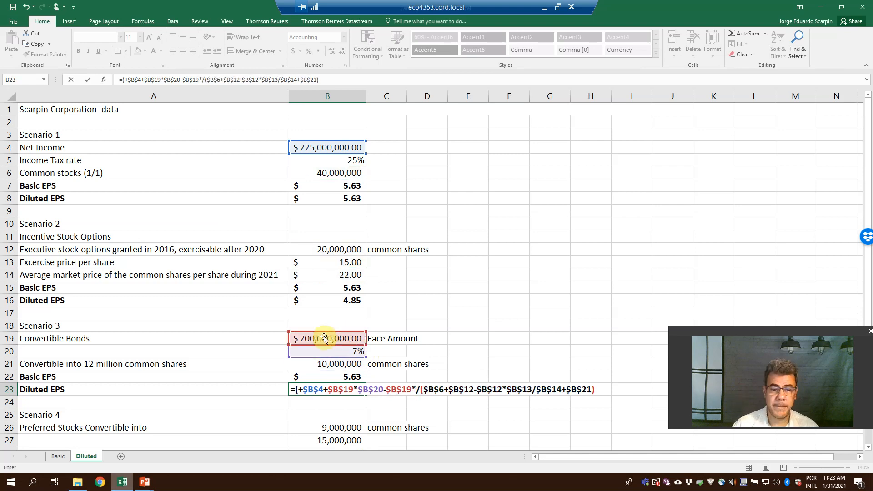
pyautogui.click(335, 349)
pyautogui.press('F4')
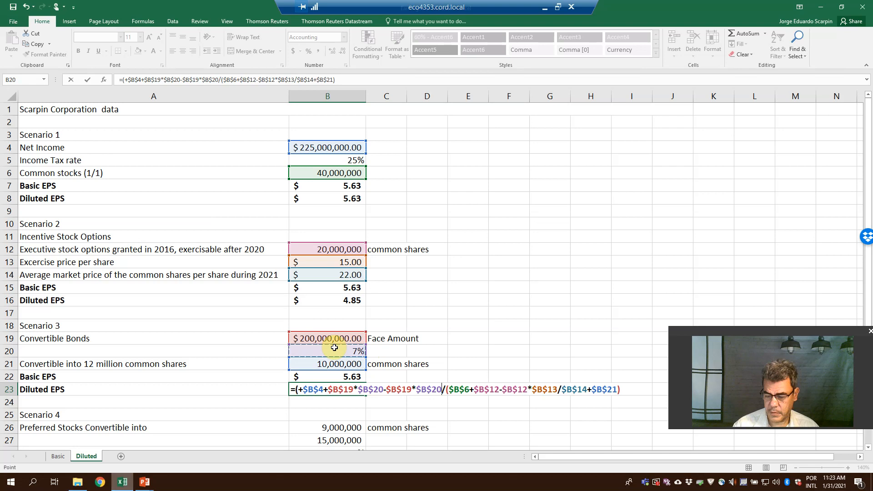
pyautogui.write('*')
pyautogui.click(348, 160)
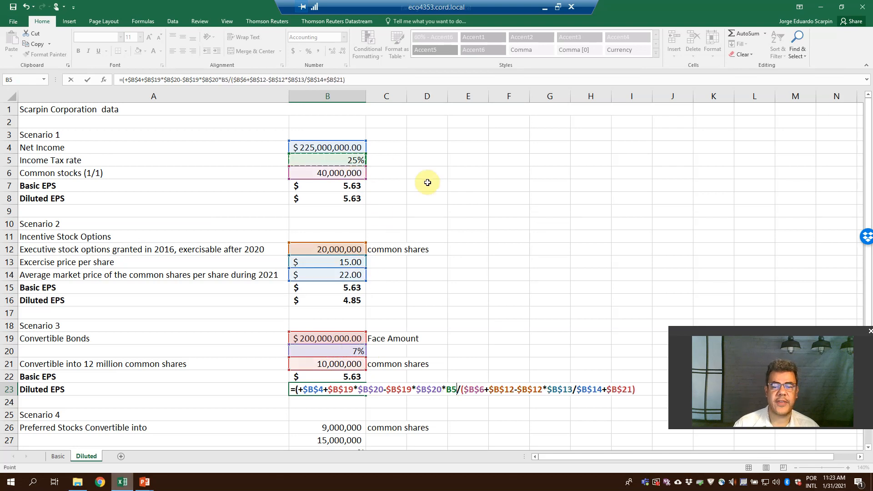
pyautogui.press('F4')
pyautogui.write(')')
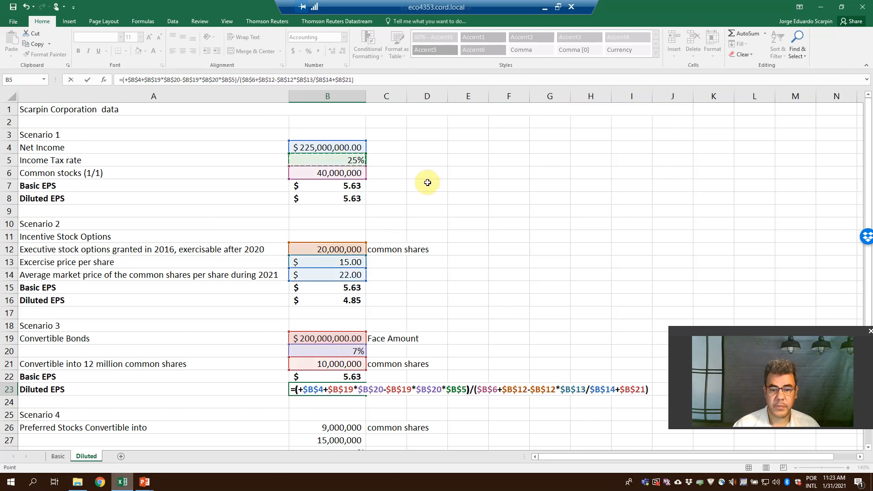
pyautogui.press('Return')
pyautogui.press('Up')
# Undo B23's changes back to the original relative-reference formula for comparison, and redo them all.
pyautogui.hotkey('ctrl', 'z')
pyautogui.hotkey('ctrl', 'z')
pyautogui.hotkey('ctrl', 'z')
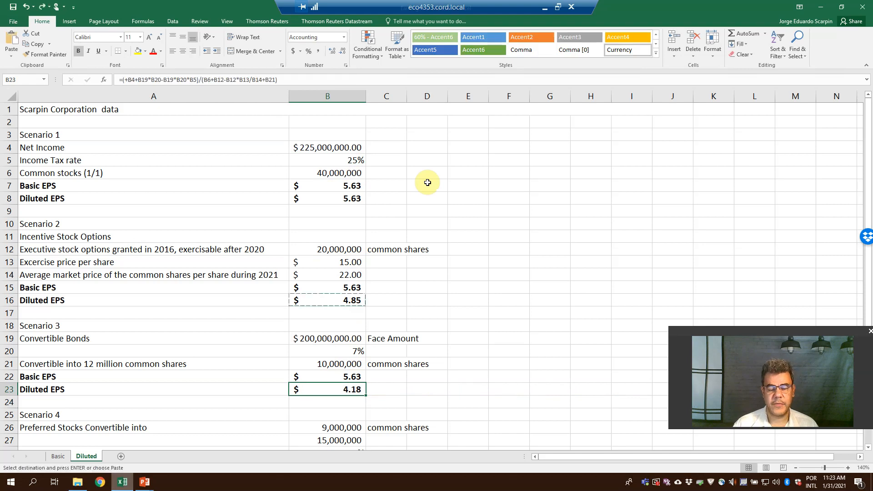
pyautogui.hotkey('ctrl', 'y')
pyautogui.hotkey('ctrl', 'y')
pyautogui.hotkey('ctrl', 'y')
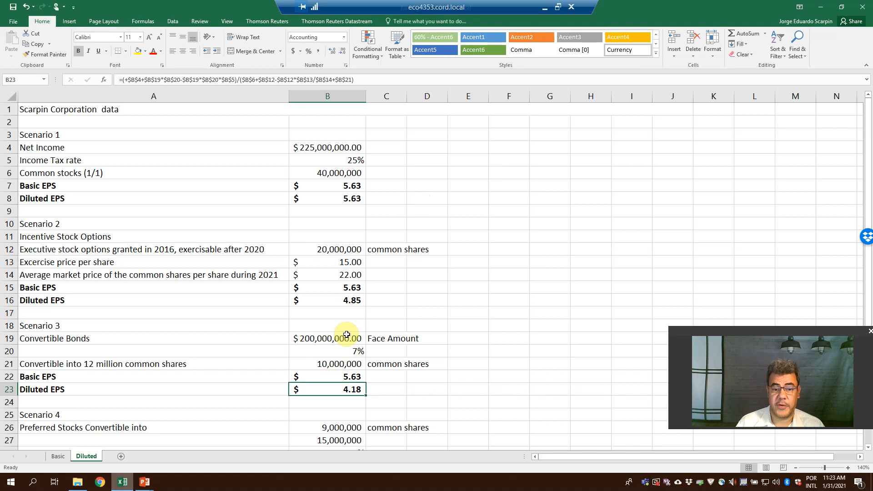
# Review the Scenario 3 and Scenario 4 share data and inspect the existing Diluted EPS formula in B32.
pyautogui.click(337, 364)
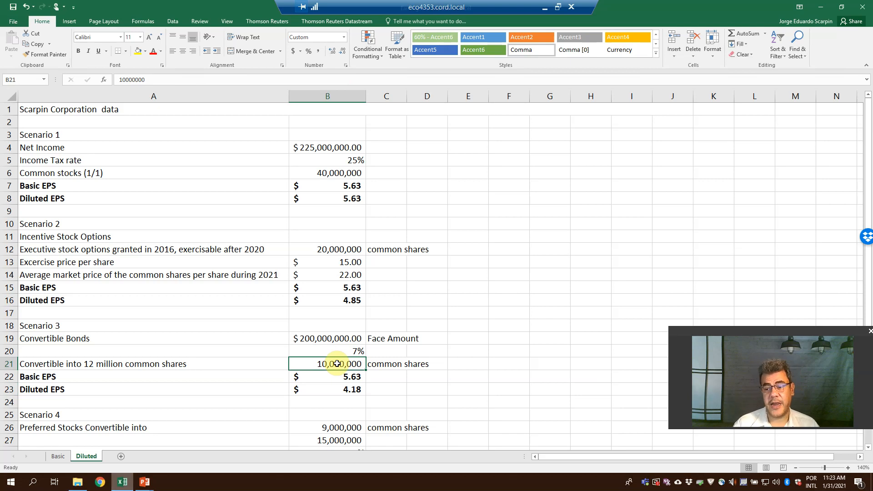
pyautogui.scroll(-2, 340, 391)
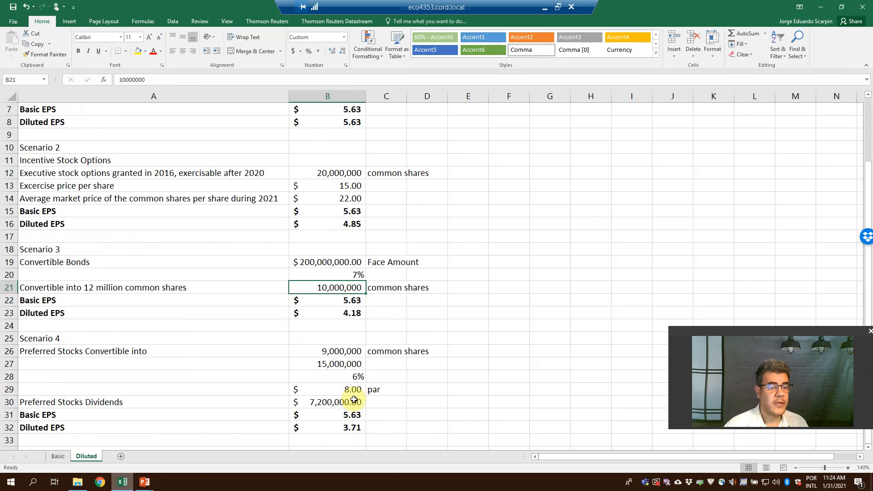
pyautogui.scroll(2, 350, 391)
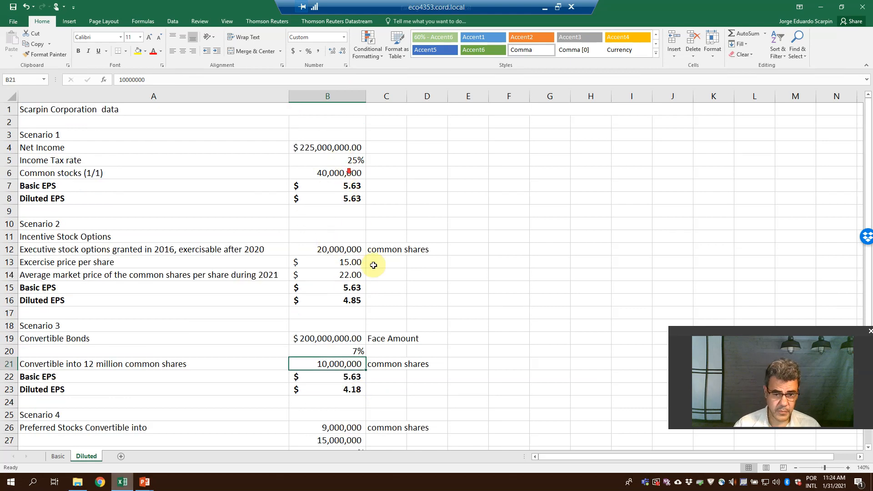
pyautogui.scroll(-5, 374, 266)
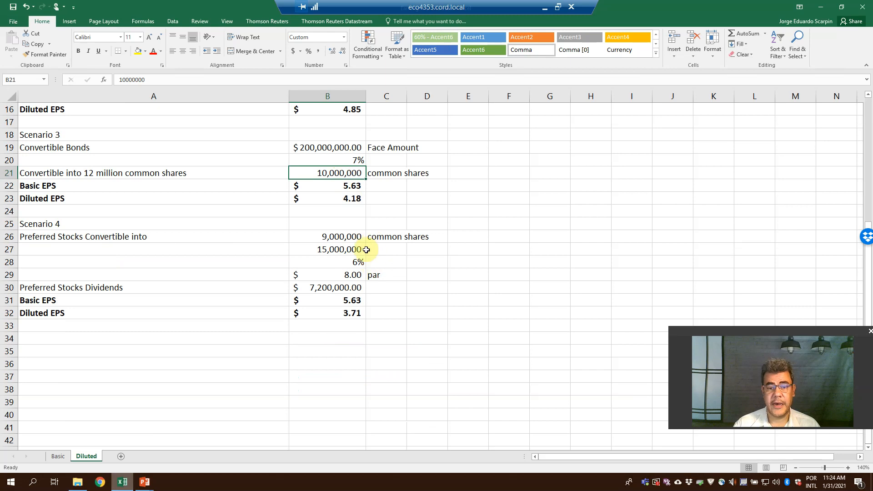
pyautogui.scroll(4, 357, 237)
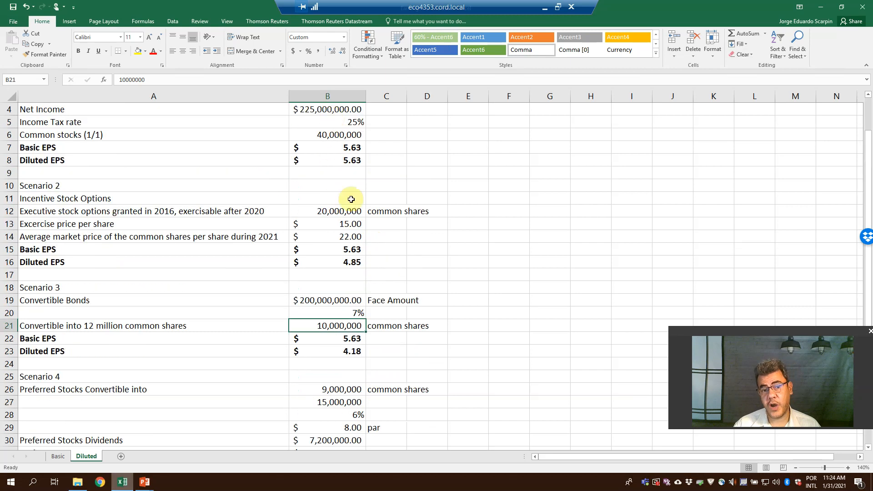
pyautogui.click(328, 390)
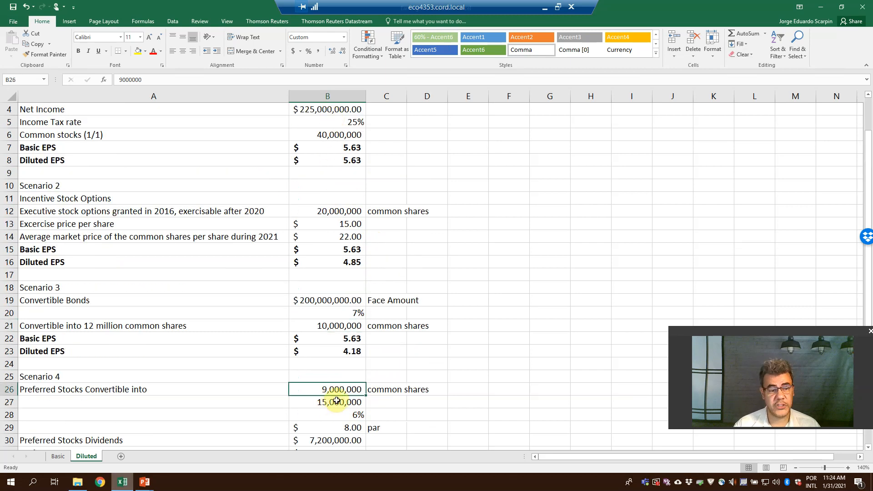
pyautogui.scroll(-1, 353, 430)
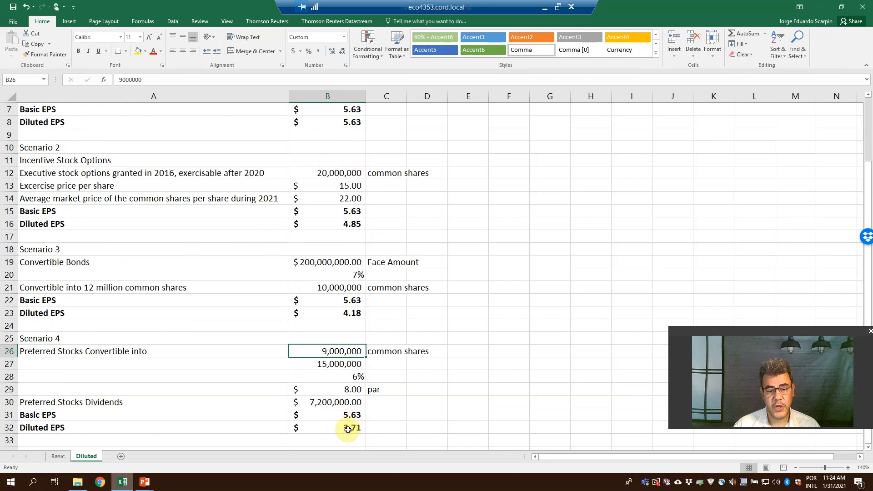
pyautogui.click(347, 429)
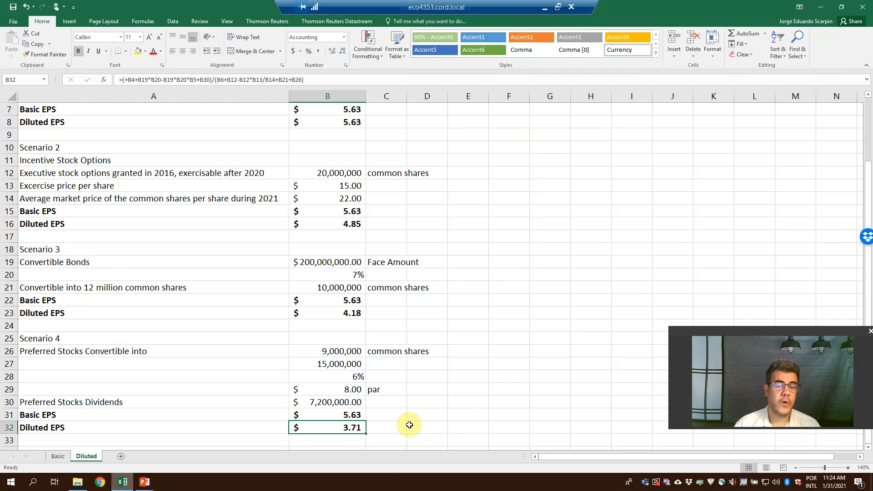
# Inspect the Preferred Stocks Dividends formula in B30 and the cells B27, B28 and B29 it multiplies.
pyautogui.click(337, 403)
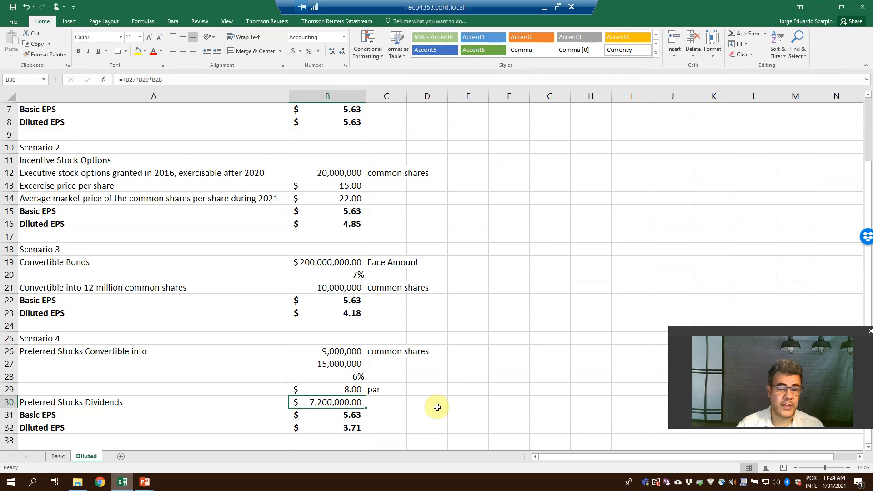
pyautogui.click(335, 363)
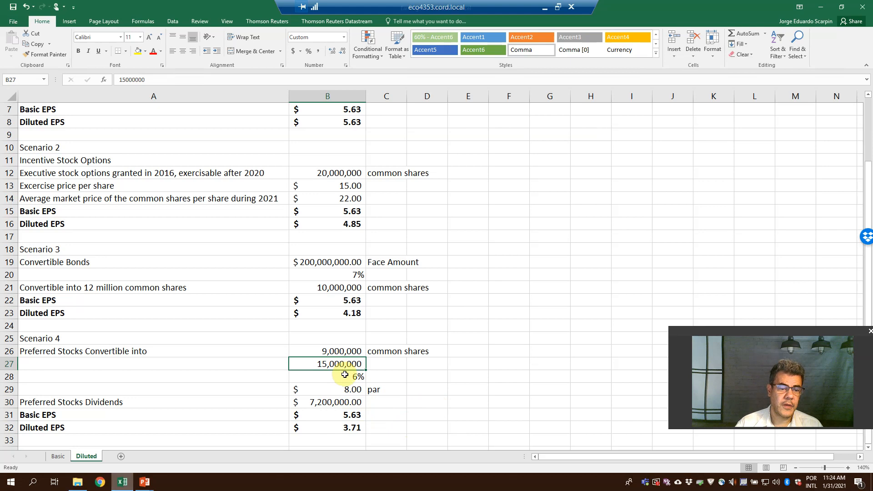
pyautogui.click(352, 377)
pyautogui.click(348, 389)
pyautogui.click(343, 405)
pyautogui.click(344, 389)
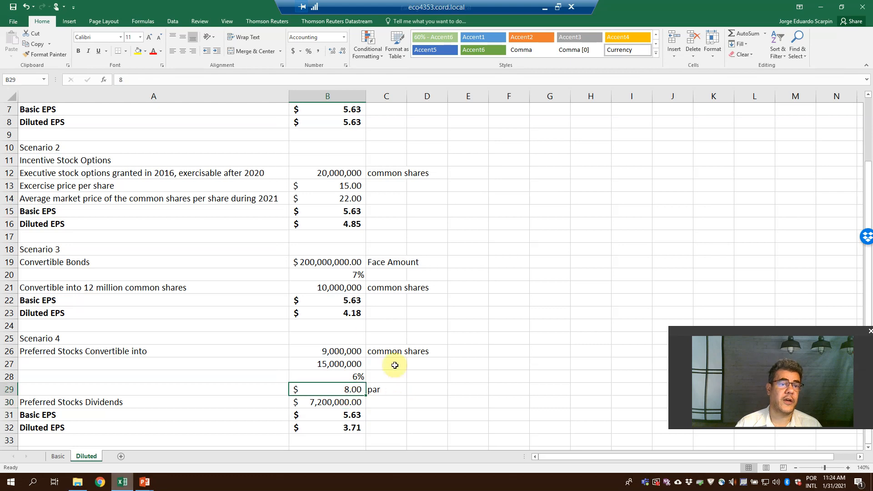
# Copy the Scenario 3 Diluted EPS formula from B23 into Scenario 4's Diluted EPS cell B32.
pyautogui.click(360, 315)
pyautogui.hotkey('ctrl', 'c')
pyautogui.click(342, 429)
pyautogui.hotkey('ctrl', 'v')
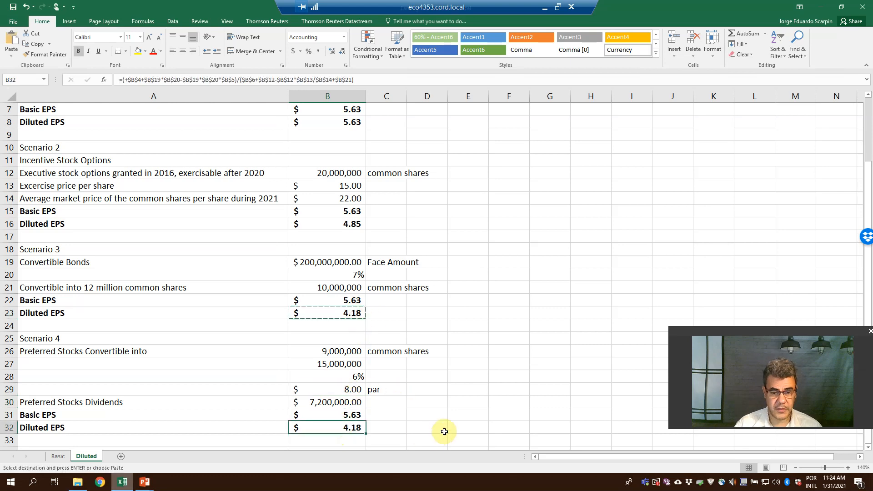
# Add the preferred stock dividends to B32's numerator as +$B$30, inside its closing parenthesis.
pyautogui.press('F2')
pyautogui.click(463, 428)
pyautogui.write('+')
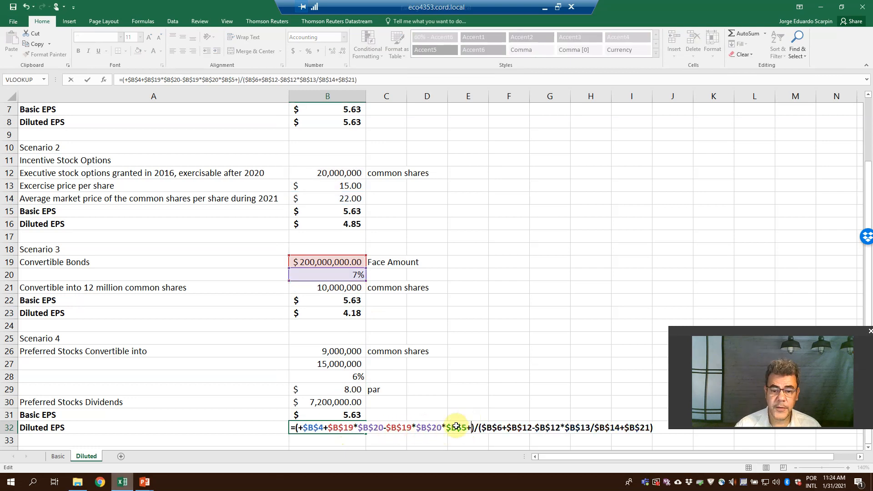
pyautogui.click(373, 400)
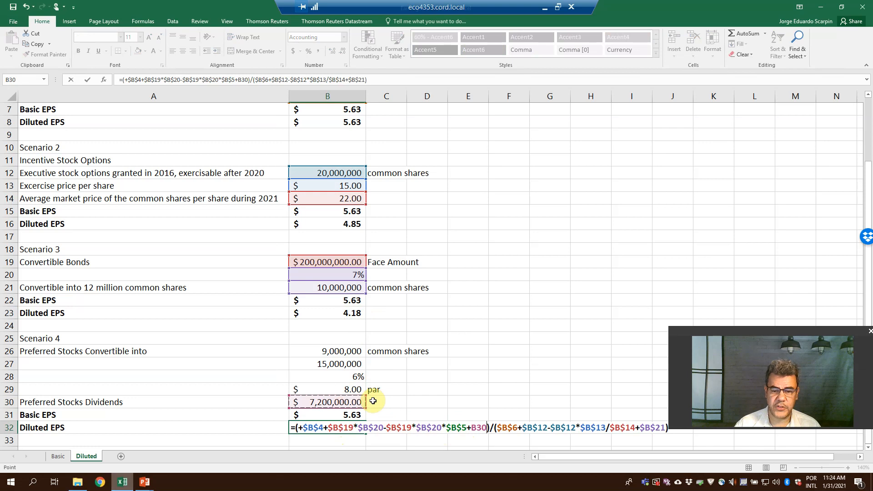
pyautogui.press('F4')
# Add the preferred stock's convertible common shares to B32's denominator as +$B$26 and commit the formula.
pyautogui.click(674, 430)
pyautogui.write('+')
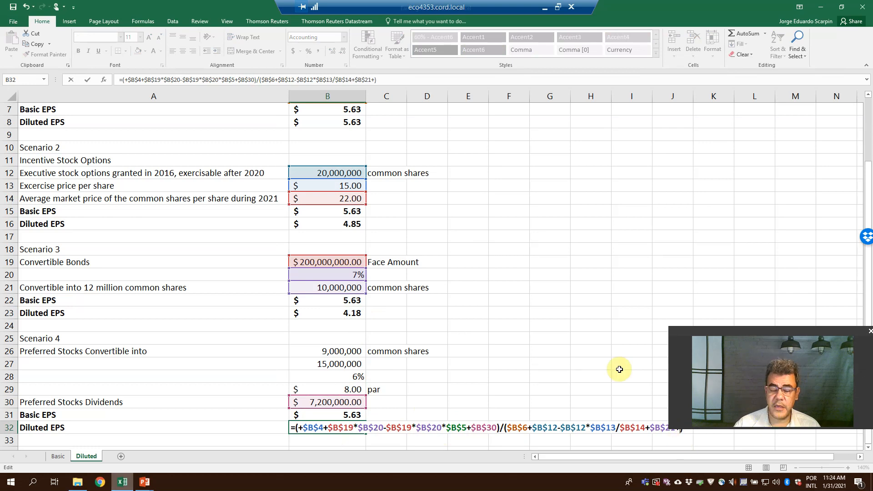
pyautogui.click(335, 349)
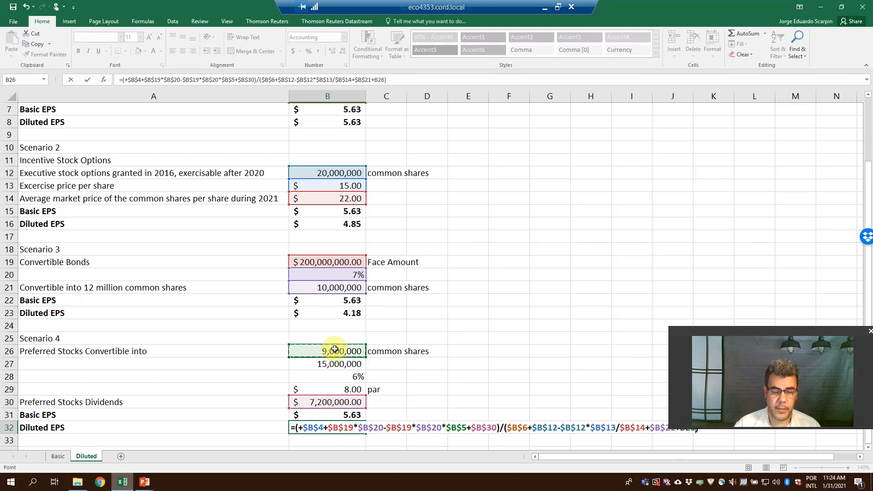
pyautogui.press('F4')
pyautogui.press('Return')
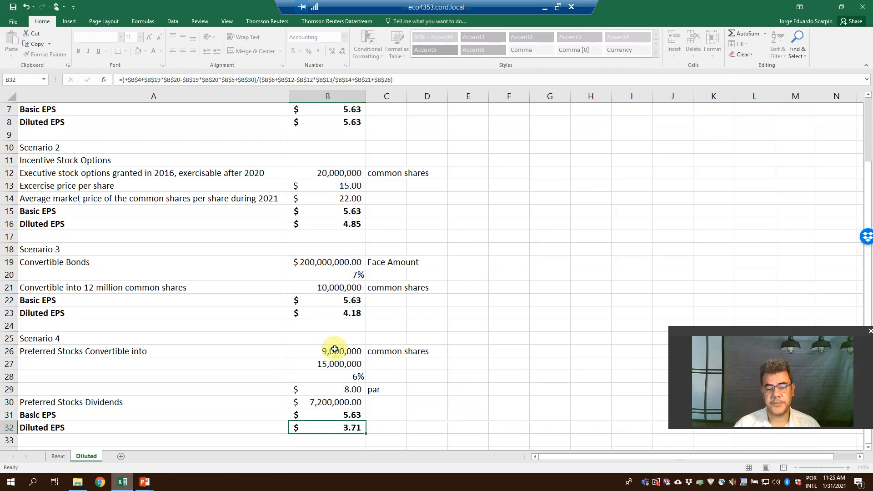
# Undo the new B32 formula to compare it with the original Scenario 4 Diluted EPS, and redo it.
pyautogui.hotkey('ctrl', 'z')
pyautogui.hotkey('ctrl', 'z')
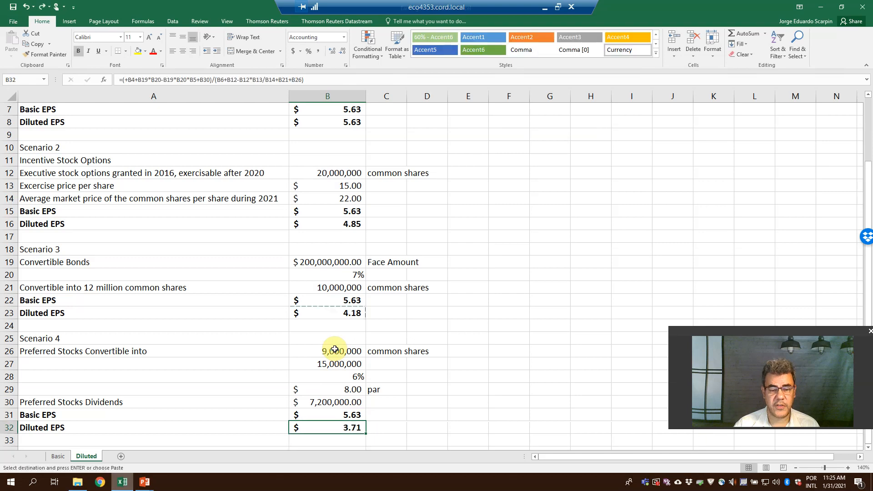
pyautogui.hotkey('ctrl', 'y')
pyautogui.hotkey('ctrl', 'y')
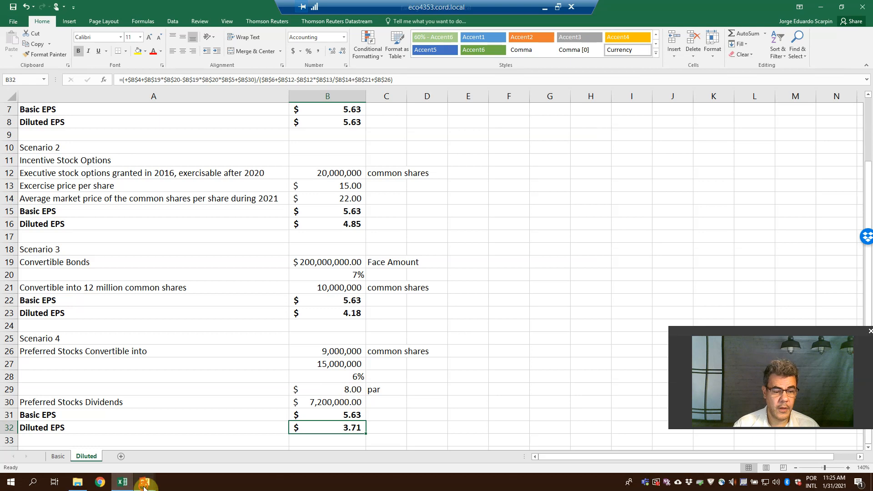
# Switch to the PowerPoint slide show and display the closing "Thank you" slide.
pyautogui.click(197, 448)
pyautogui.click(396, 368)
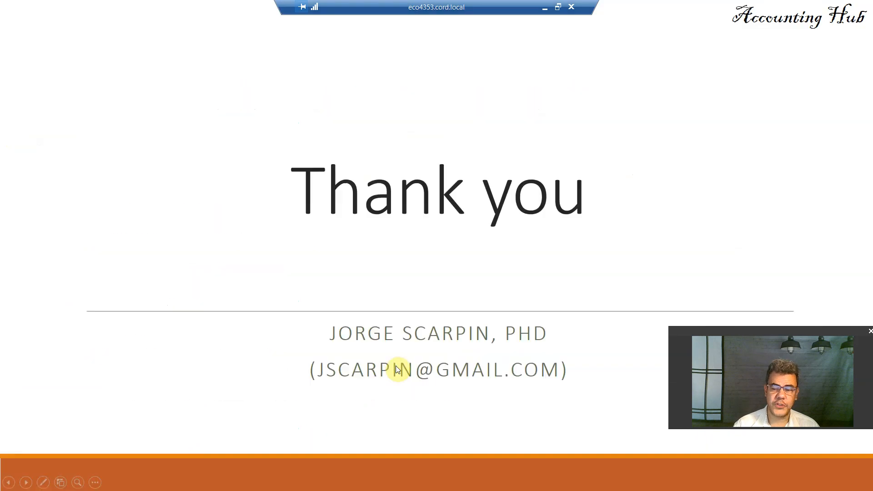